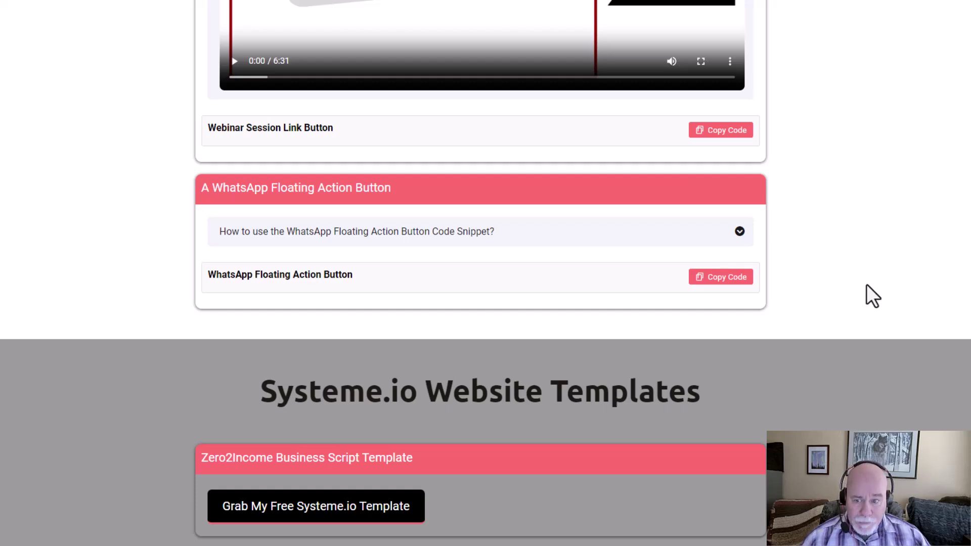
Step: Copy the WhatsApp Floating Action Button code from Zero2Income and acknowledge the copied alert
click(739, 232)
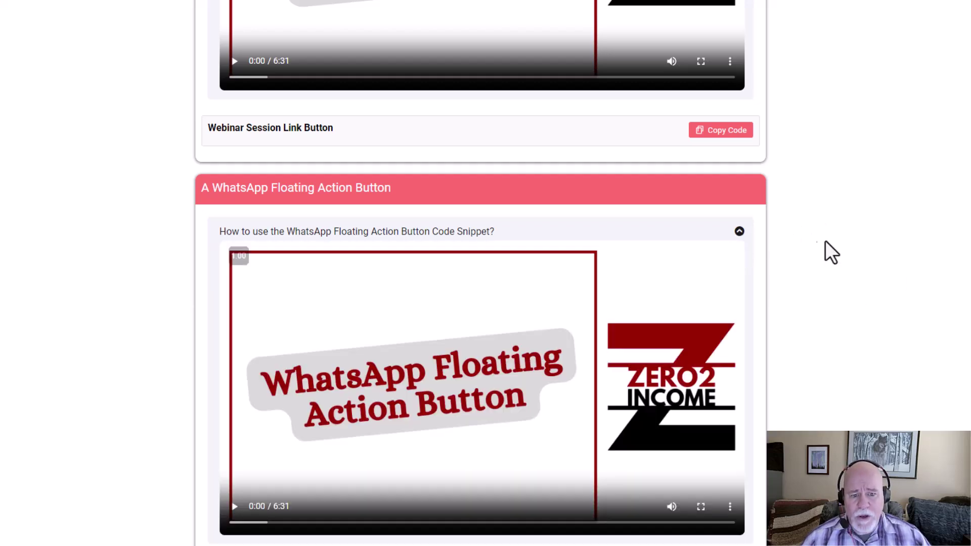
click(739, 232)
click(731, 278)
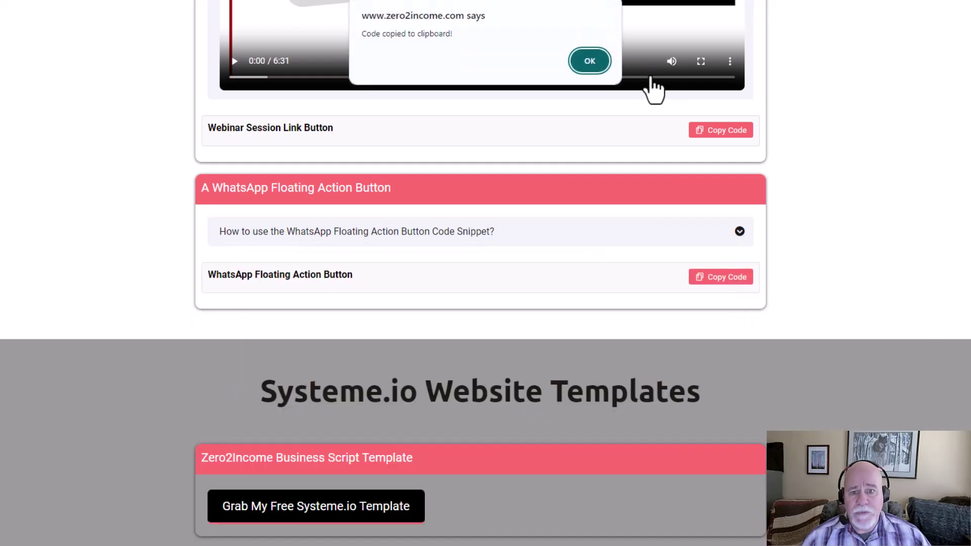
click(595, 61)
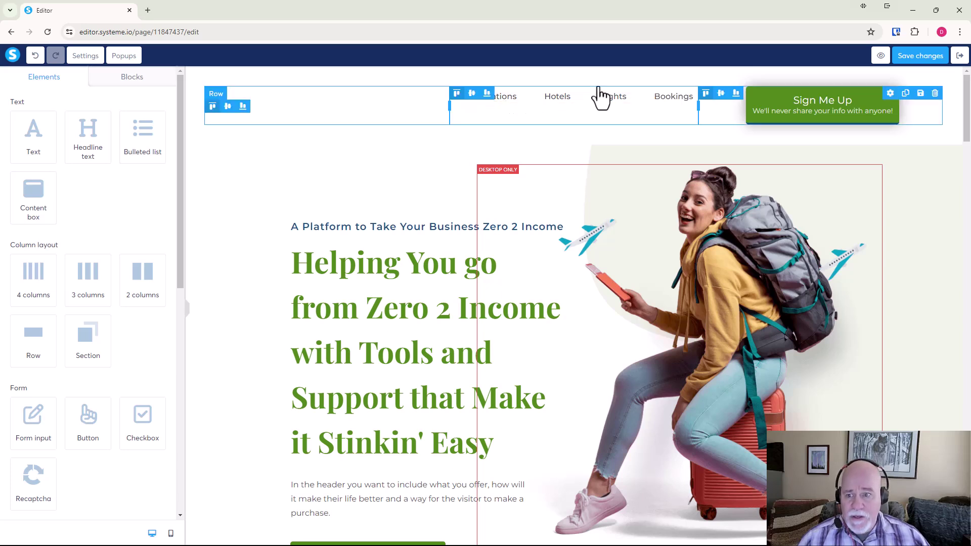
Step: Place a Raw HTML element from the Other section into the header, above the menu
drag(181, 162, 161, 448)
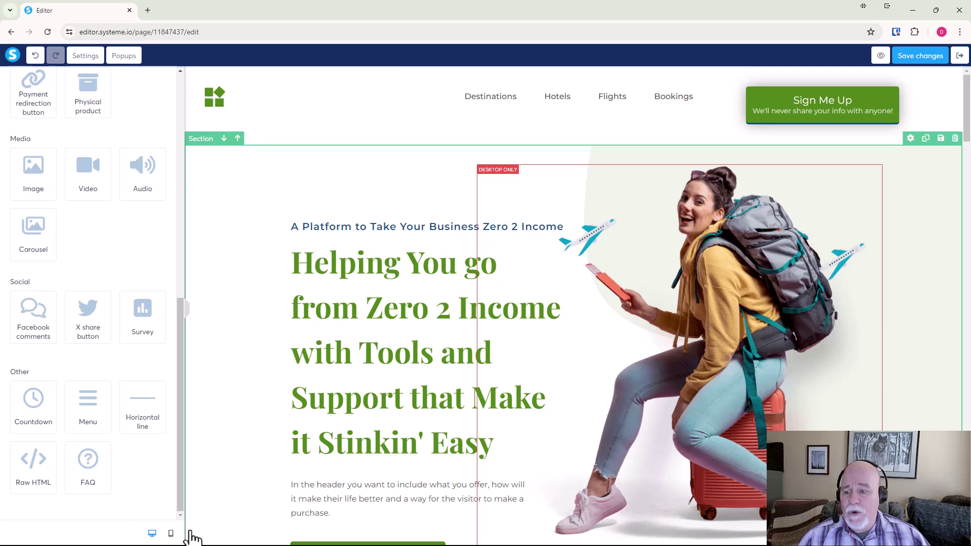
drag(50, 473, 465, 93)
click(559, 102)
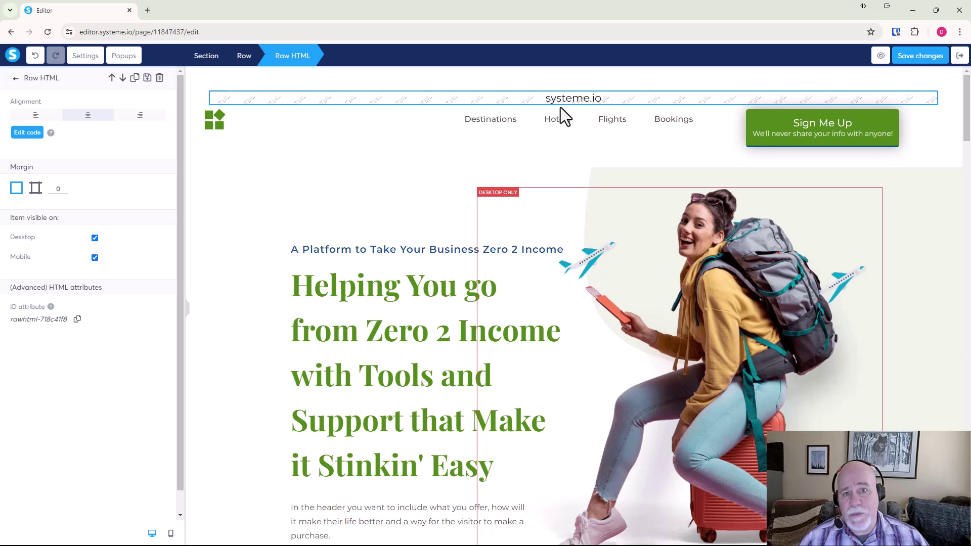
Step: Replace the <h2>systeme.io</h2> placeholder code with the copied WhatsApp snippet and save
click(26, 133)
drag(458, 178, 304, 174)
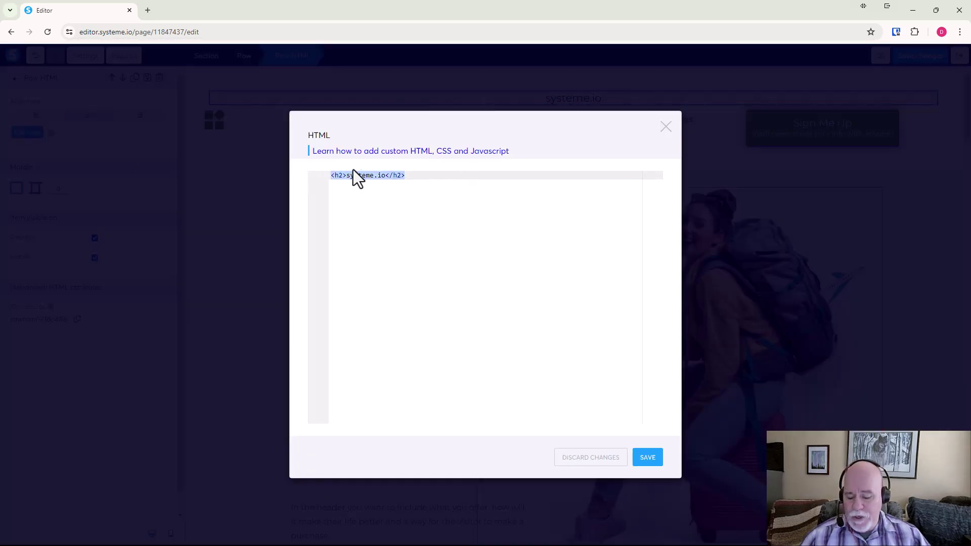
key(ctrl+v)
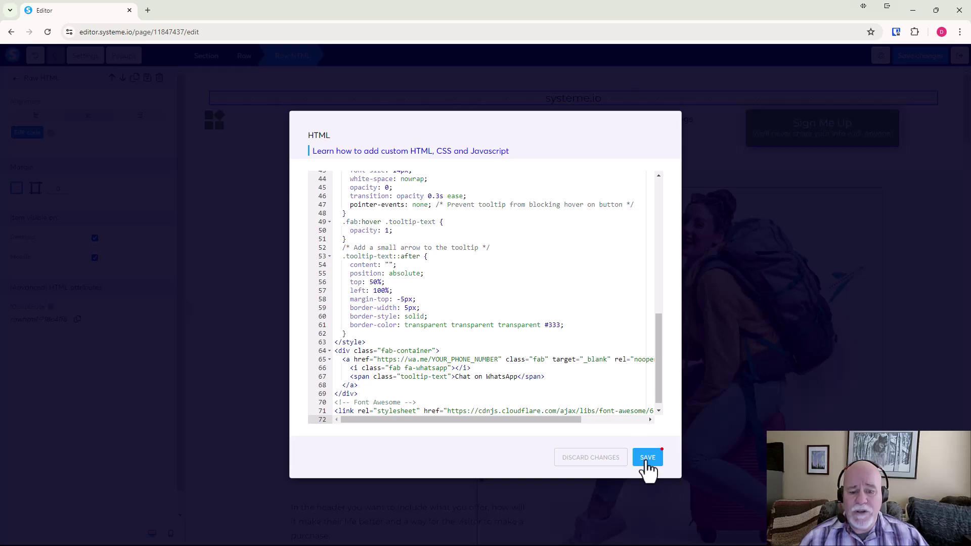
click(647, 460)
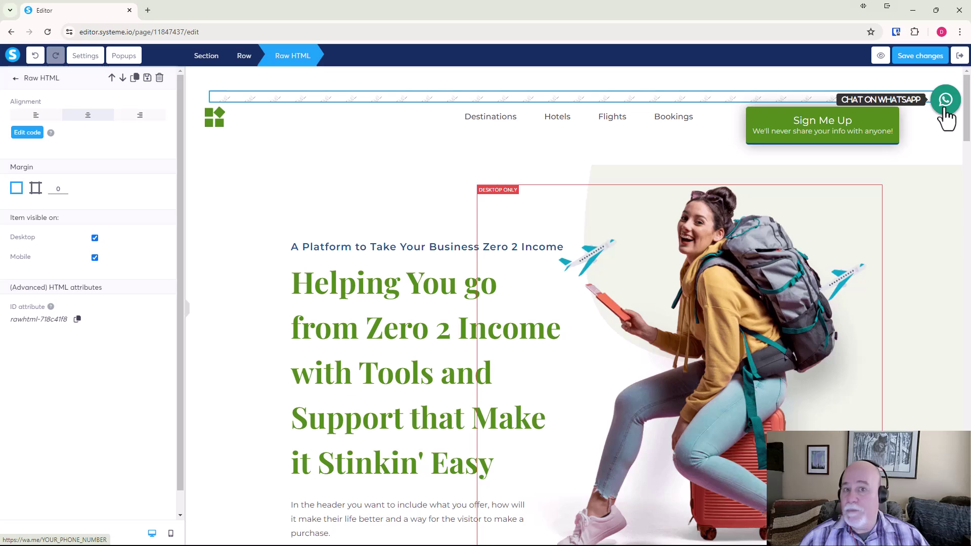
Step: Replace YOUR_PHONE_NUMBER in the button's href with the owner's phone number and save
click(26, 134)
scroll(601, 207, down, 10)
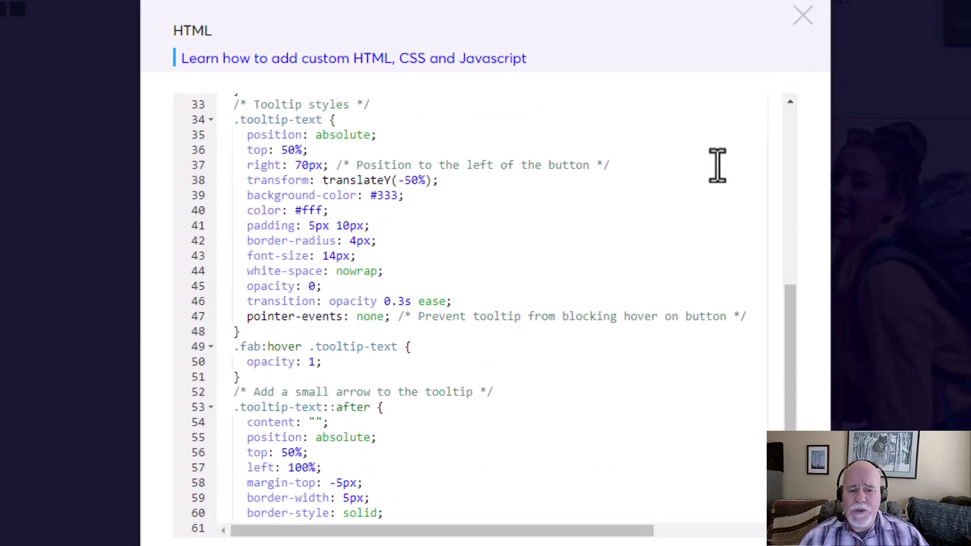
scroll(715, 168, down, 4)
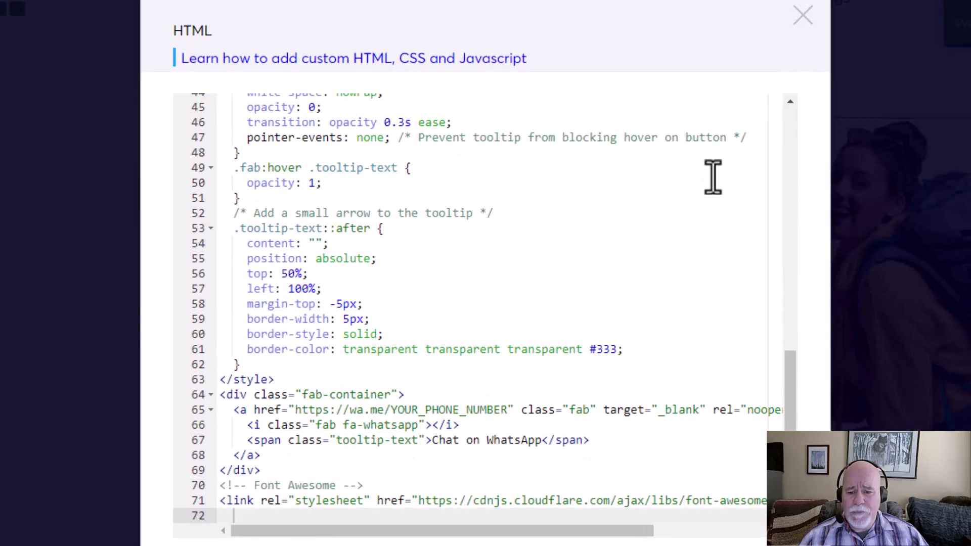
drag(390, 409, 505, 409)
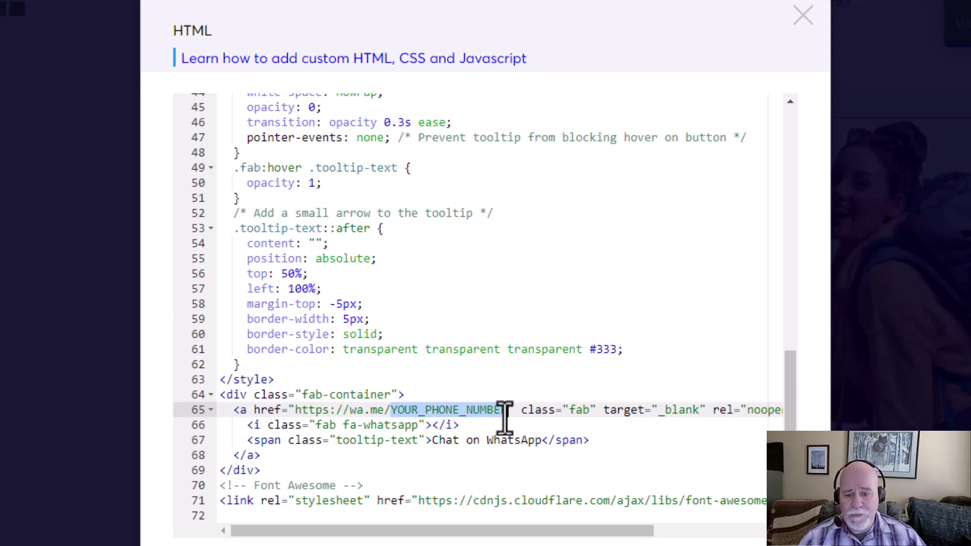
key(ctrl+v)
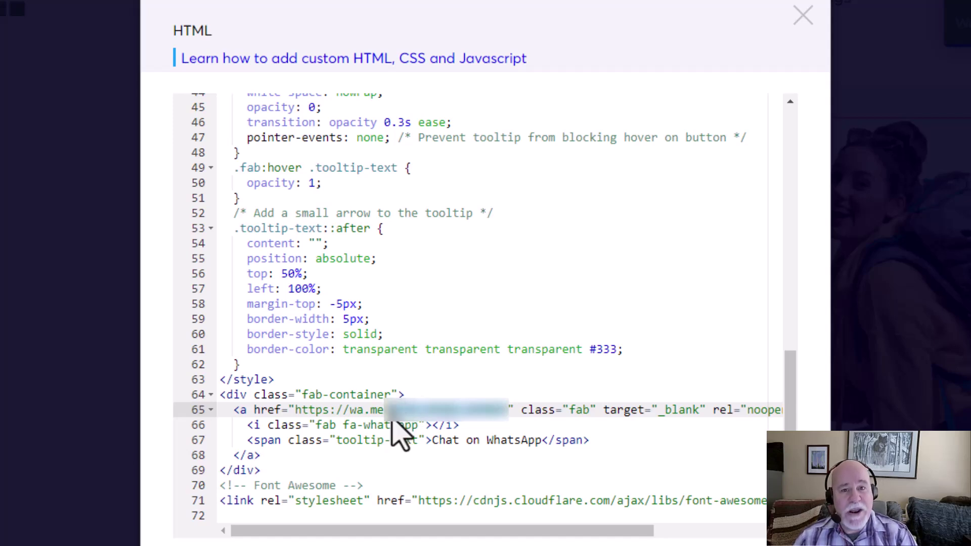
text(1)
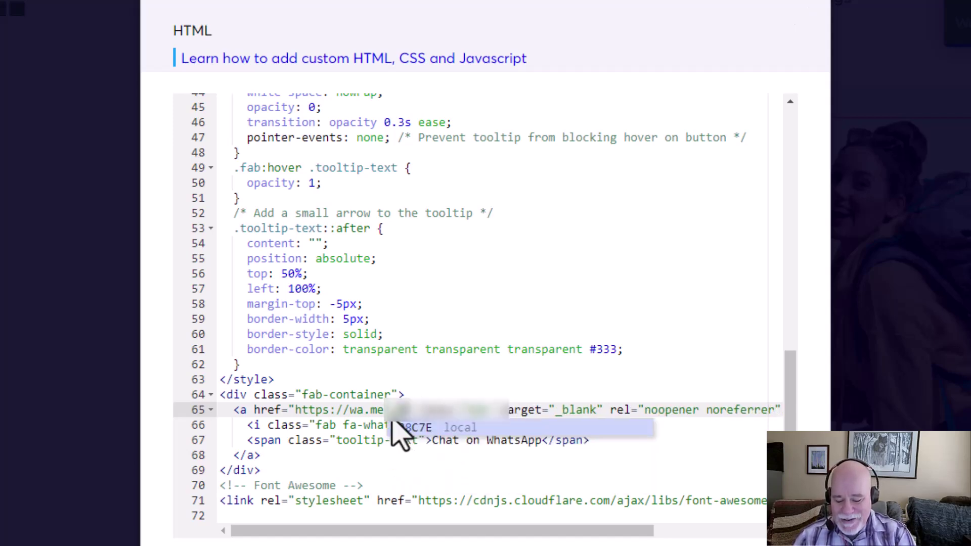
text(23)
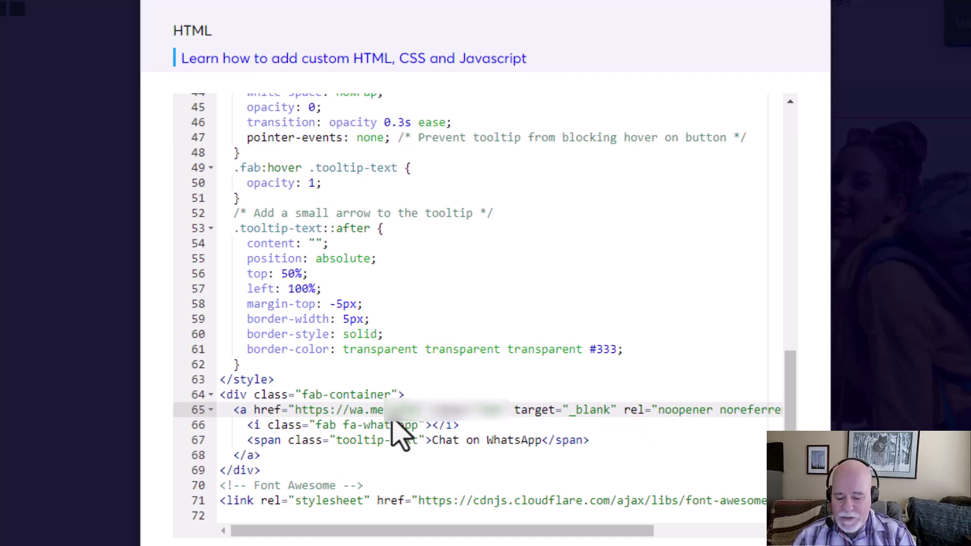
text(456)
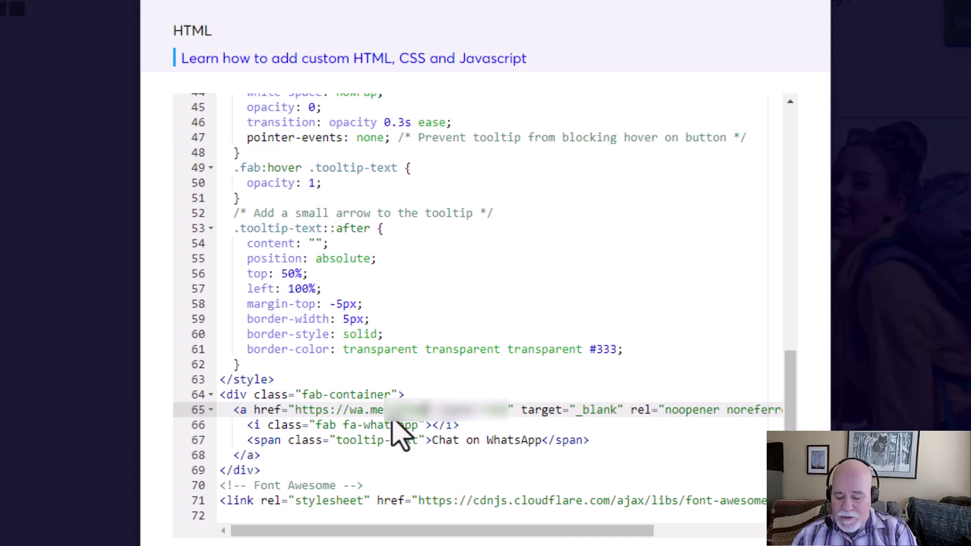
text(7890)
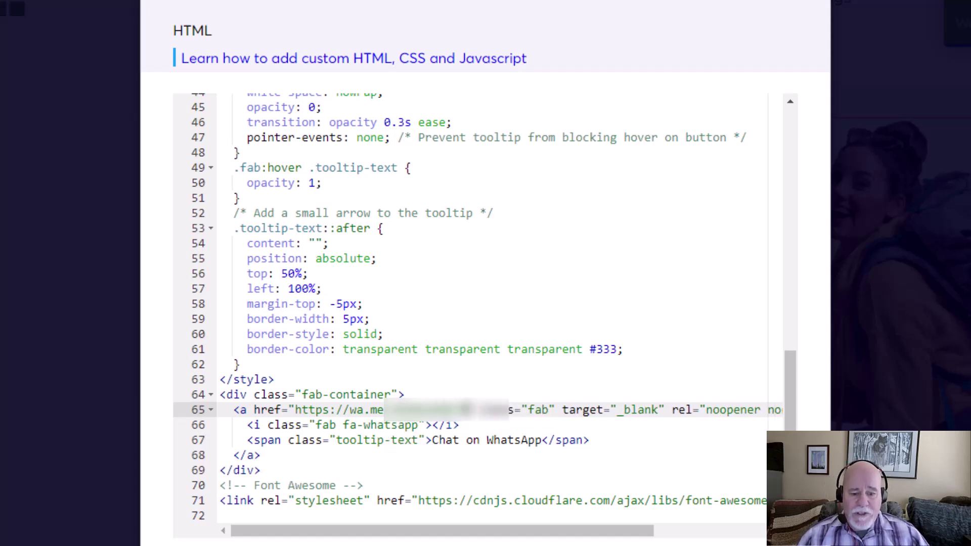
click(803, 15)
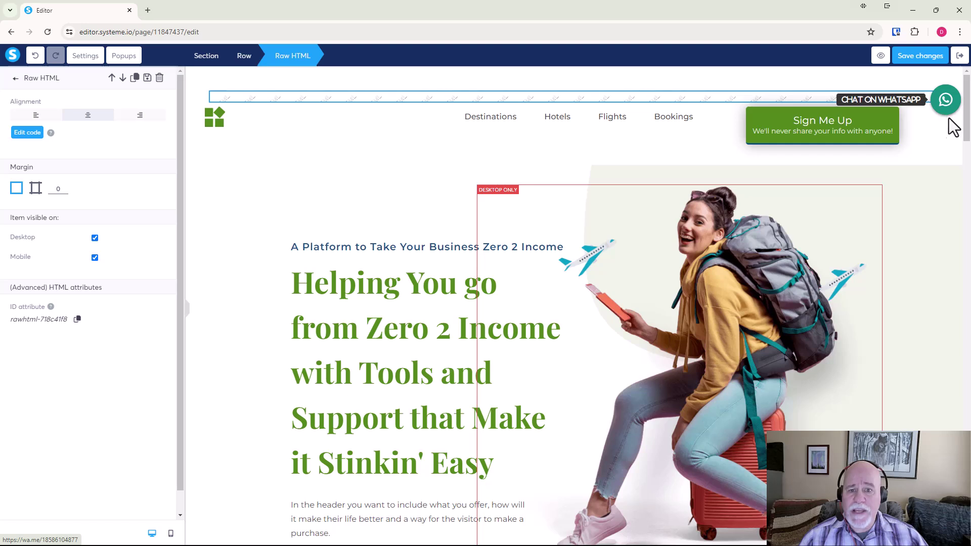
Step: Save the sales page, preview it without the banner, and click the WhatsApp button
click(923, 59)
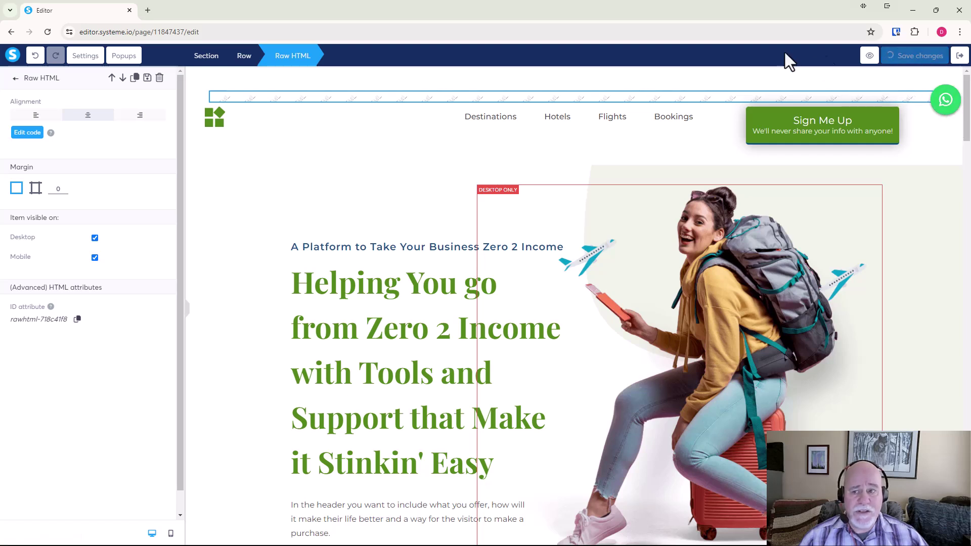
click(871, 58)
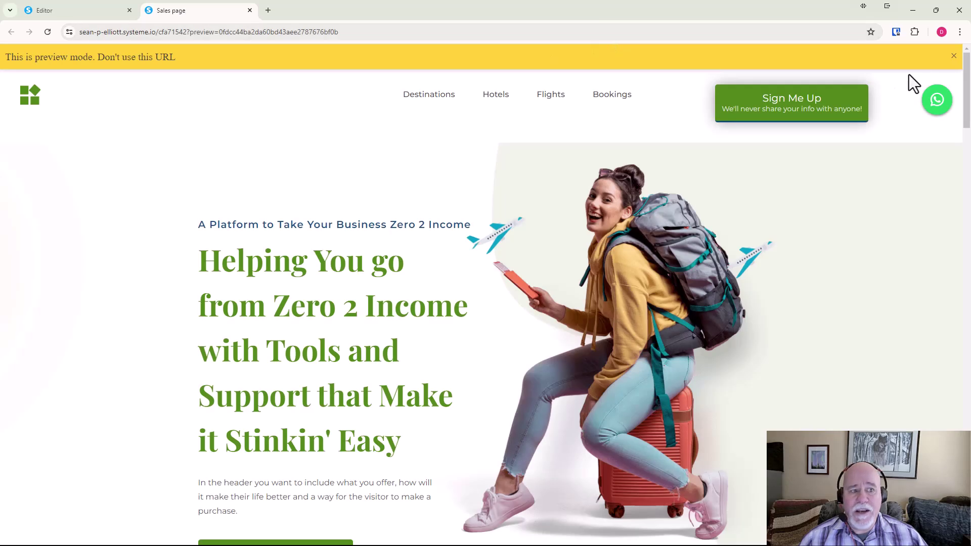
click(951, 56)
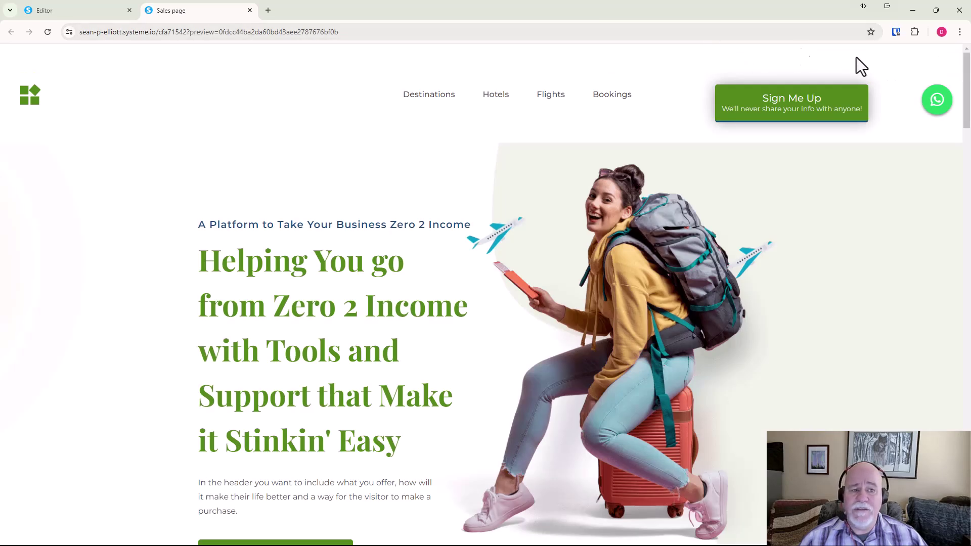
click(937, 100)
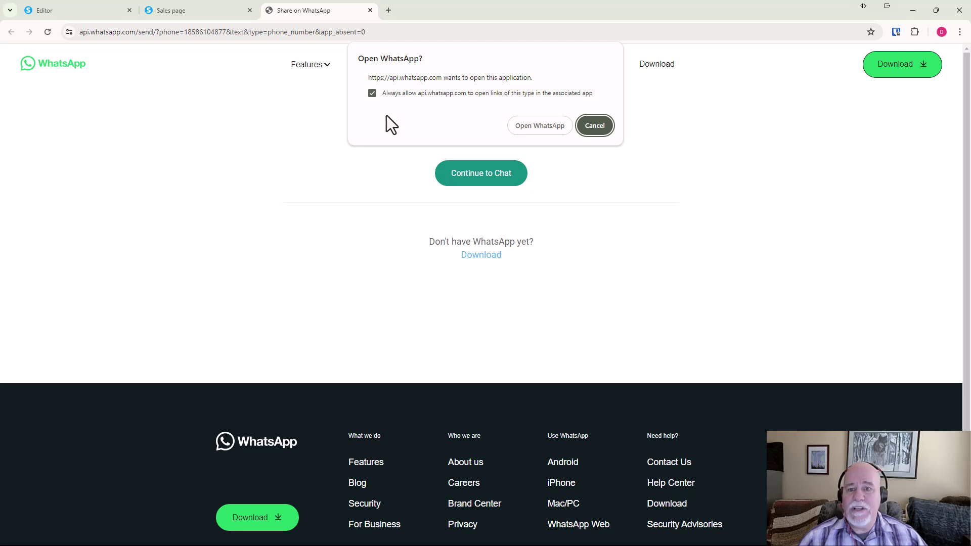
Step: Open the chat in the WhatsApp app, minimize it, and close the Share on WhatsApp tab
click(544, 127)
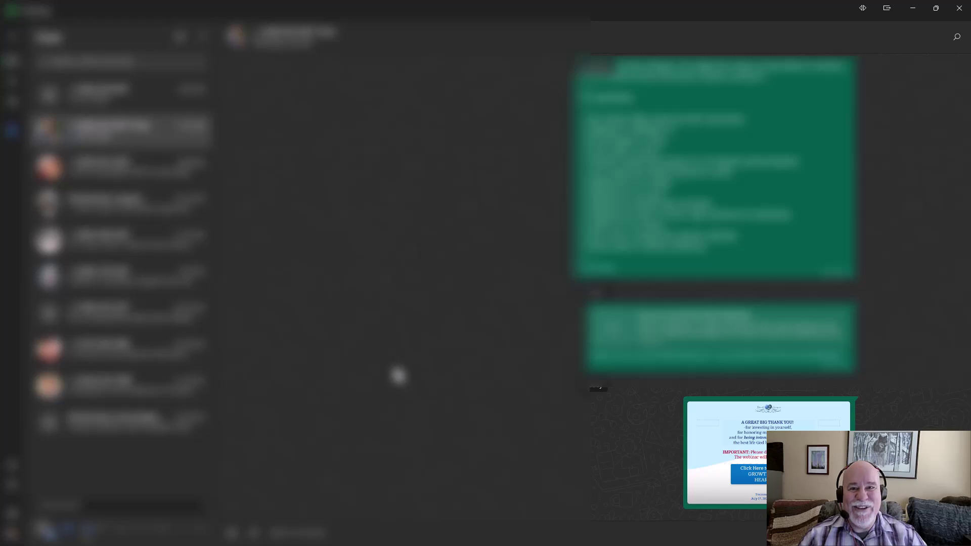
click(916, 7)
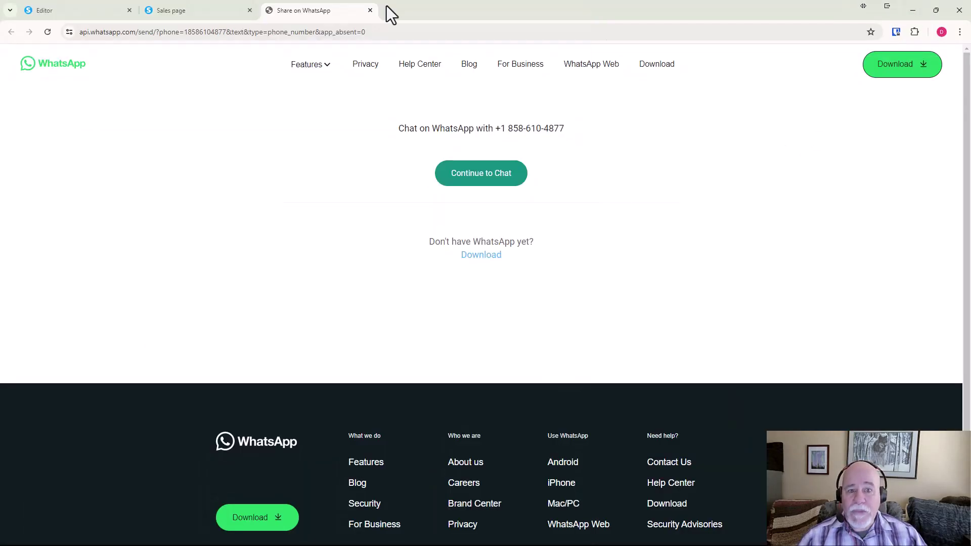
click(370, 10)
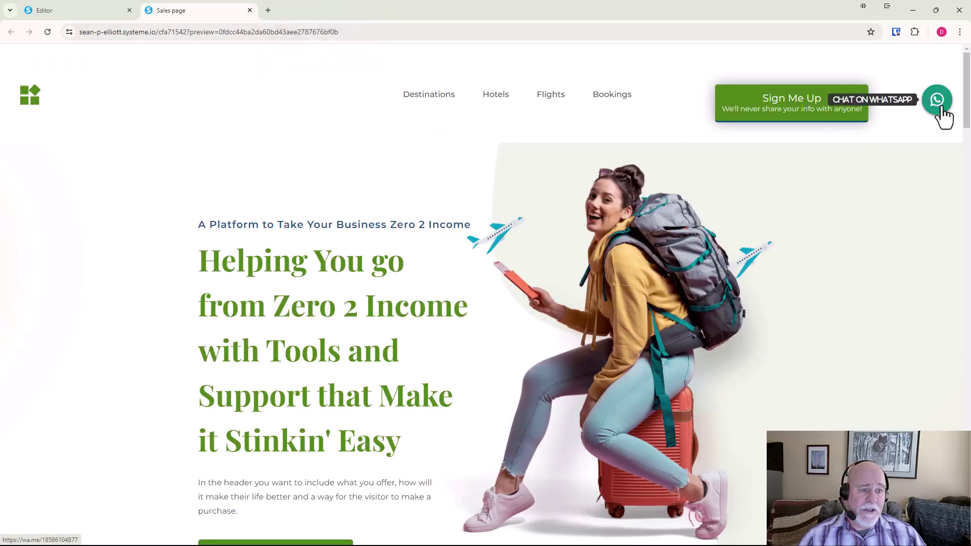
Step: Reopen the Raw HTML code and review the #25D366 background, #128C7E hover and tooltip styles
click(57, 13)
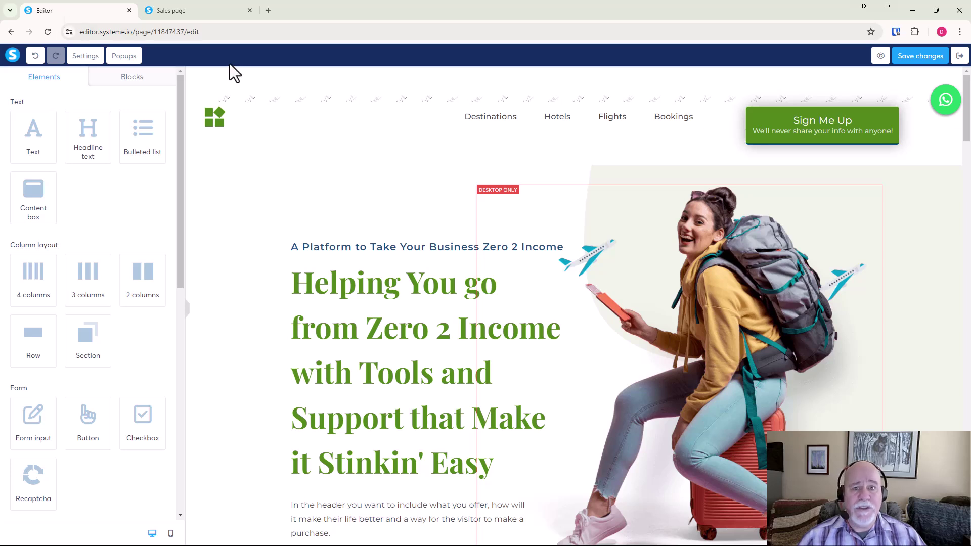
click(318, 110)
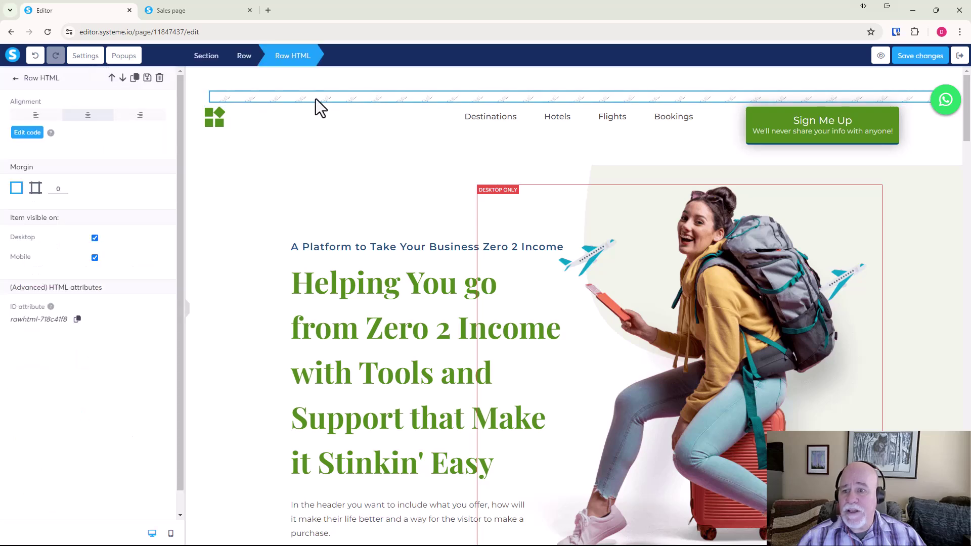
click(25, 134)
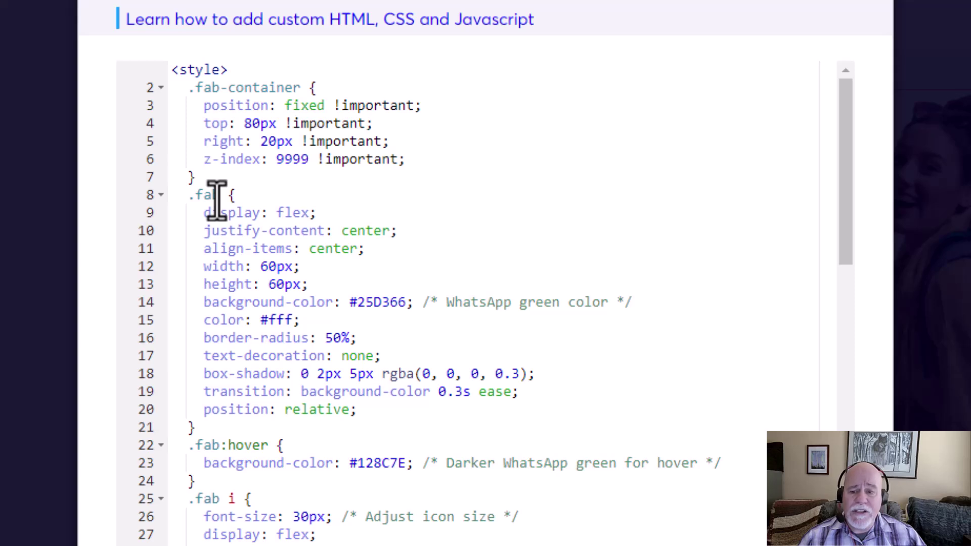
click(351, 302)
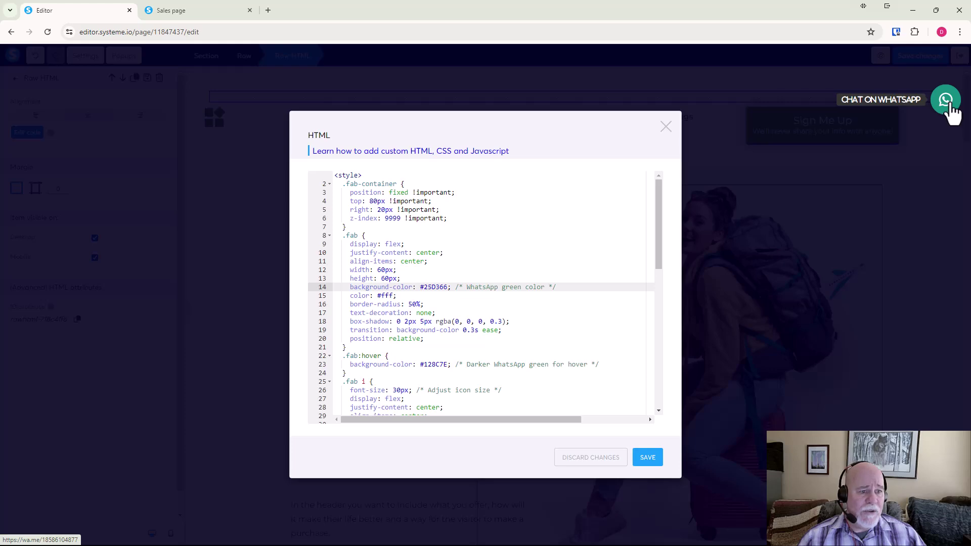
scroll(506, 280, down, 1)
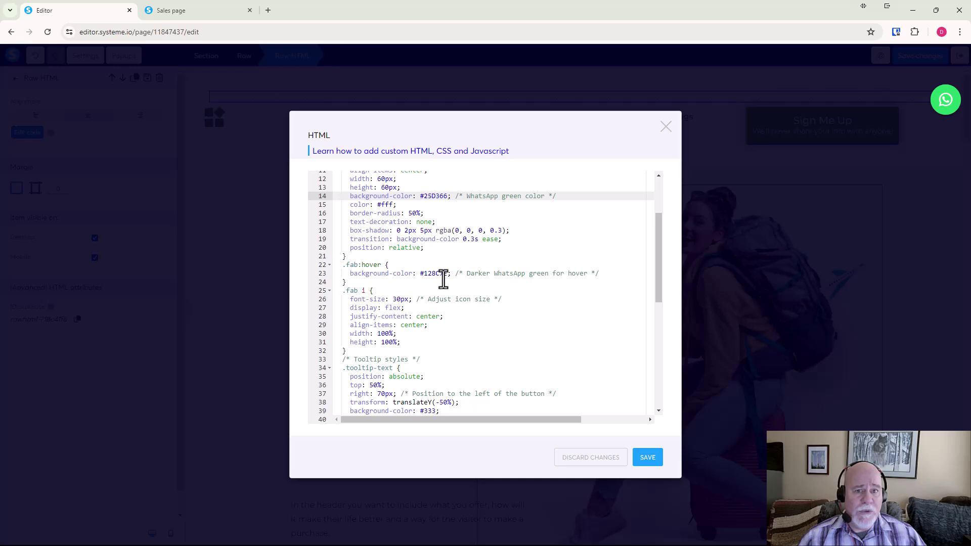
scroll(443, 278, down, 1)
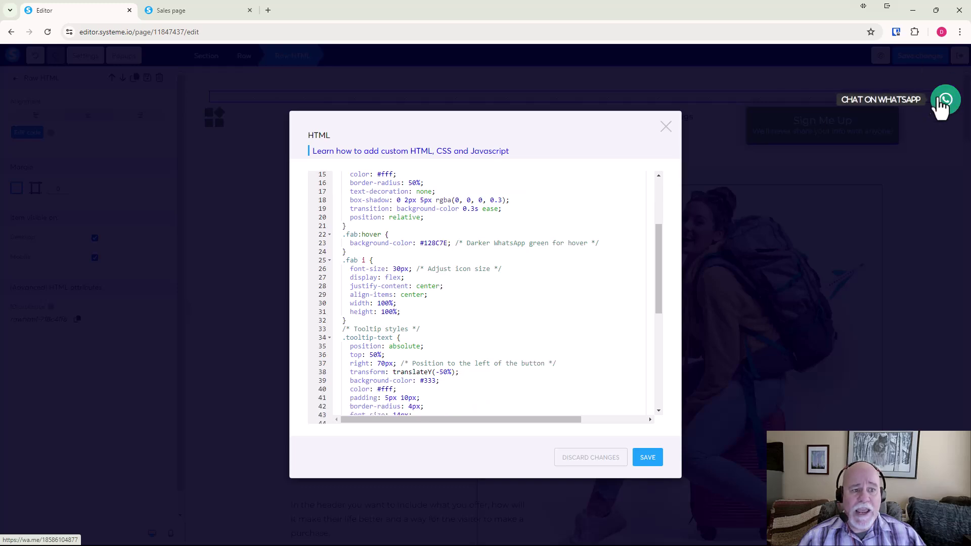